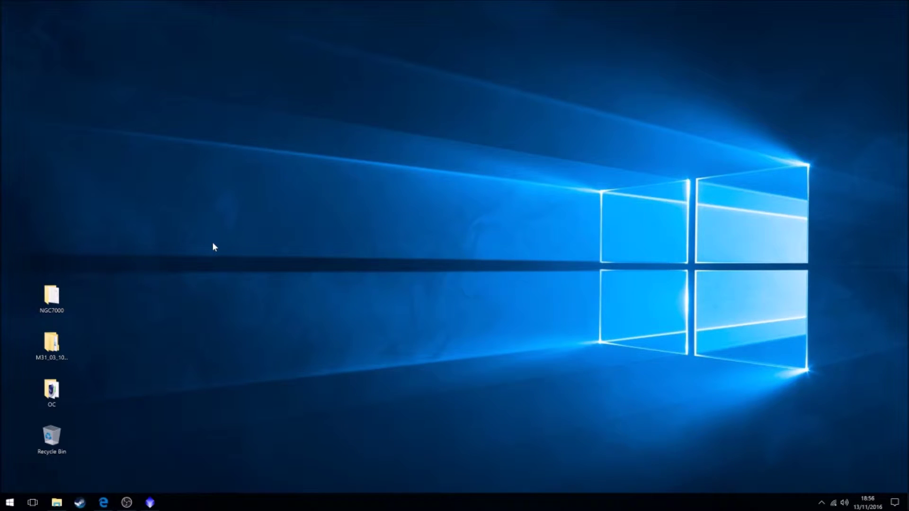
Step: Bring up the Set 1_03_10_2016 folder and look through the Bias, Dark and Flat folders
{"action": "left_click", "coordinate": [57, 502]}
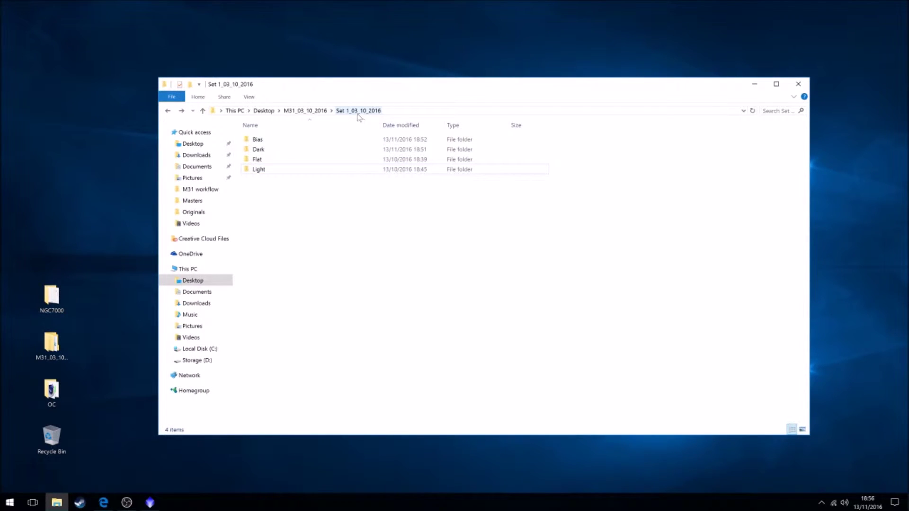
{"action": "mouse_move", "coordinate": [311, 169]}
{"action": "double_click", "coordinate": [275, 141]}
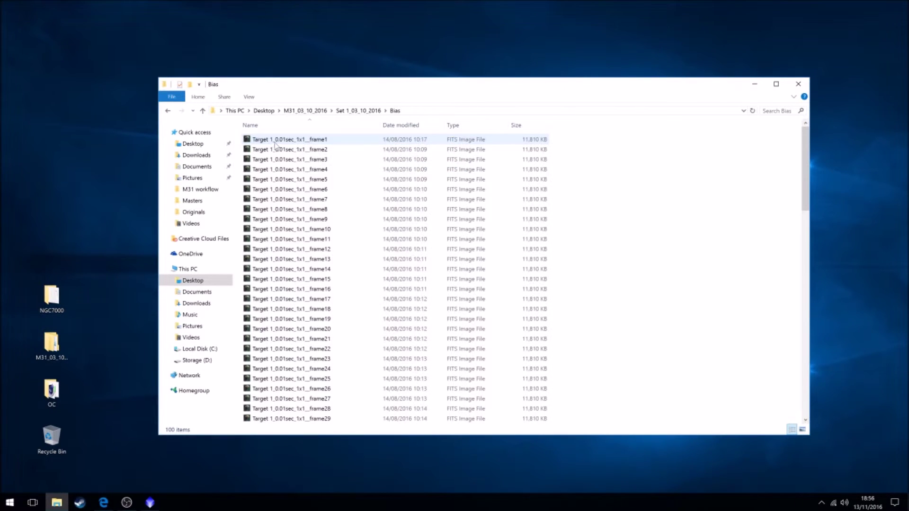
{"action": "scroll", "coordinate": [353, 236], "scroll_direction": "down", "scroll_amount": 20}
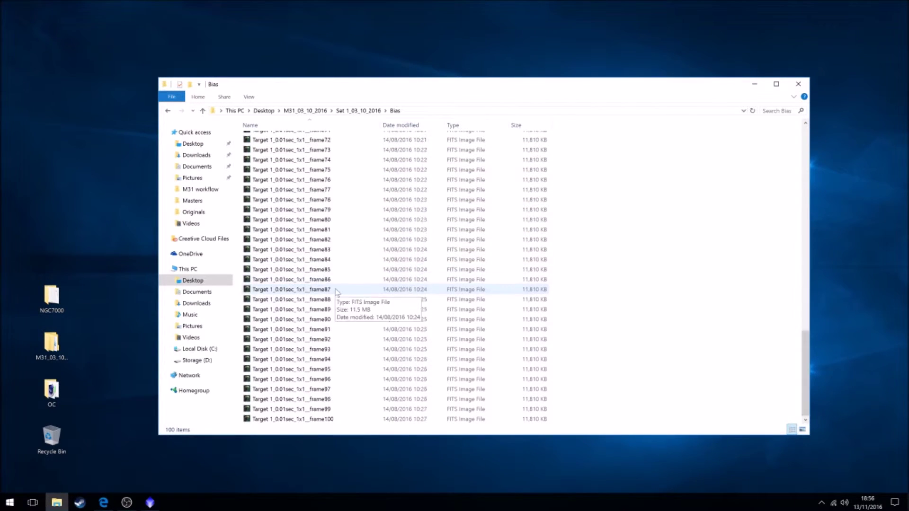
{"action": "left_click", "coordinate": [168, 111]}
{"action": "double_click", "coordinate": [294, 150]}
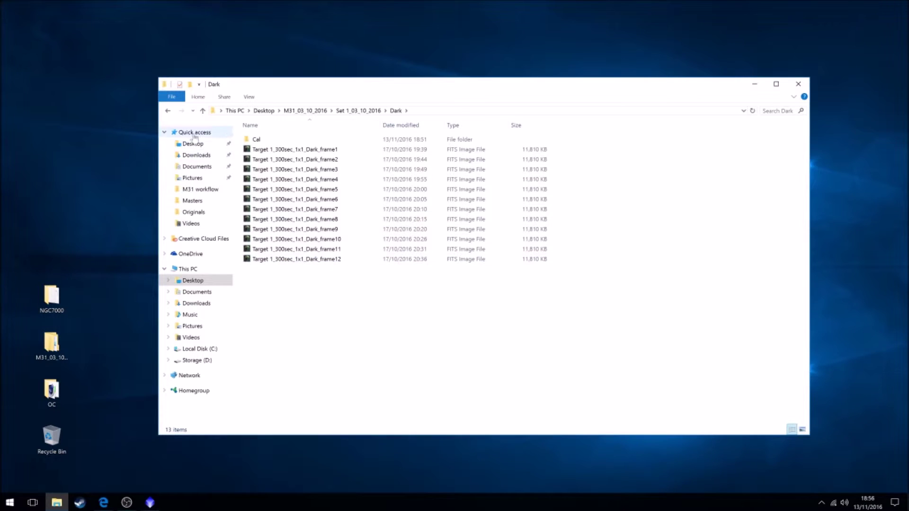
{"action": "left_click", "coordinate": [168, 111]}
{"action": "double_click", "coordinate": [276, 159]}
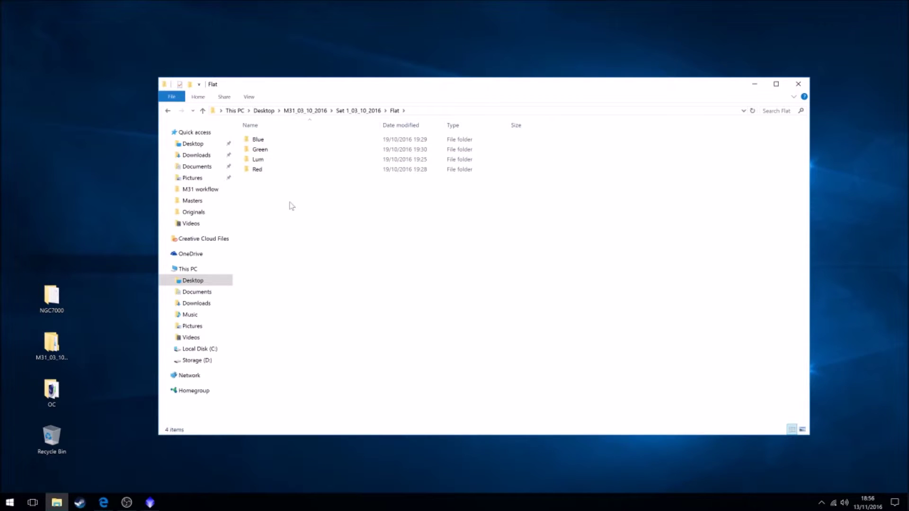
{"action": "left_click", "coordinate": [168, 111]}
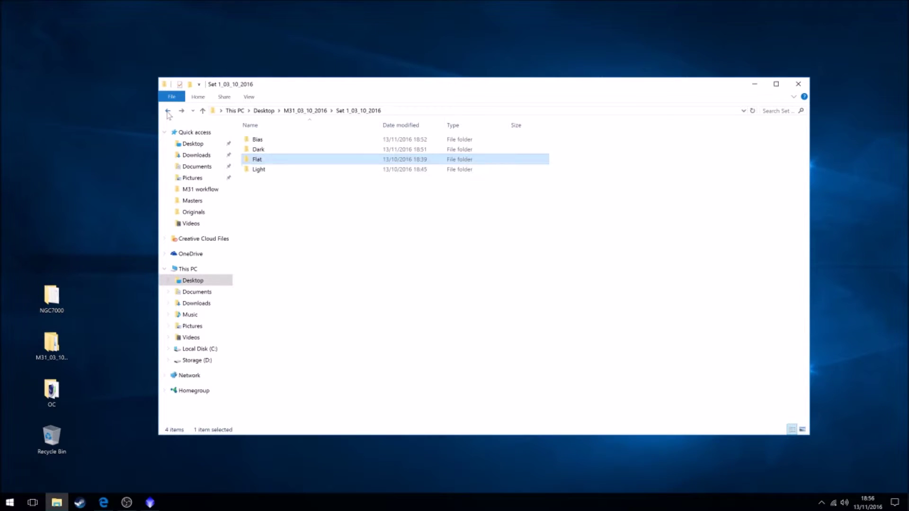
Step: Inside the Light folder, look through the Lum, Red, Green and Blue subfolders, ending back in Light
{"action": "double_click", "coordinate": [271, 171]}
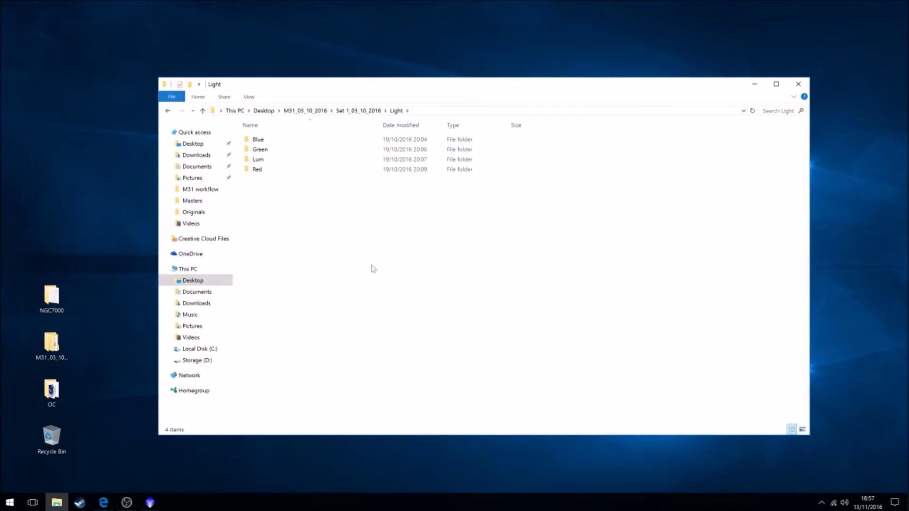
{"action": "double_click", "coordinate": [277, 161]}
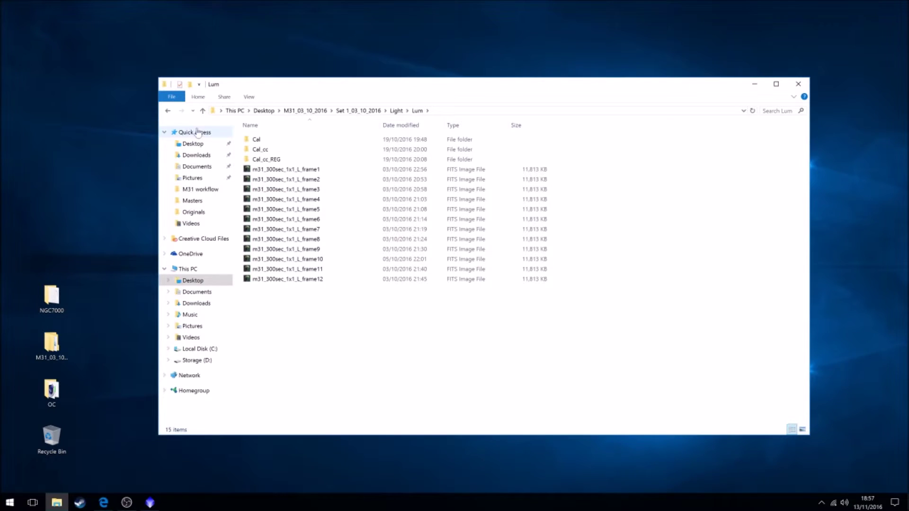
{"action": "left_click", "coordinate": [168, 111]}
{"action": "double_click", "coordinate": [258, 169]}
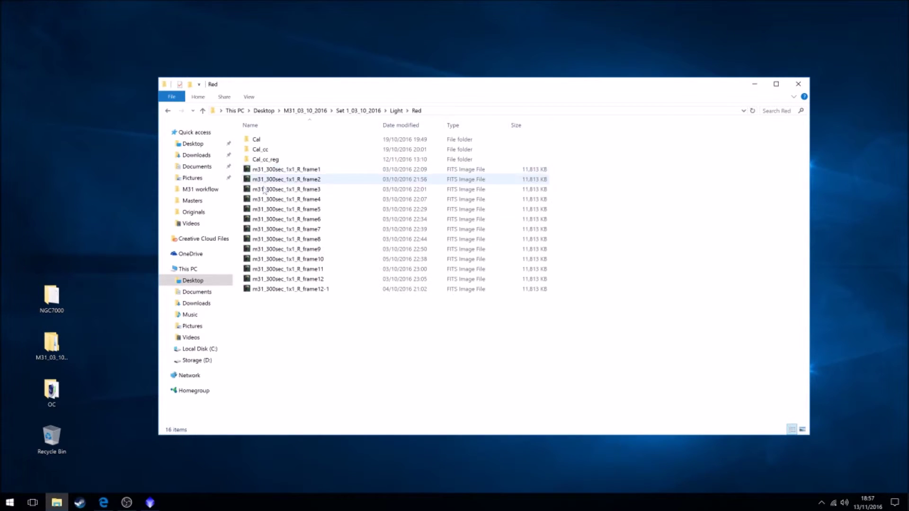
{"action": "left_click", "coordinate": [168, 111]}
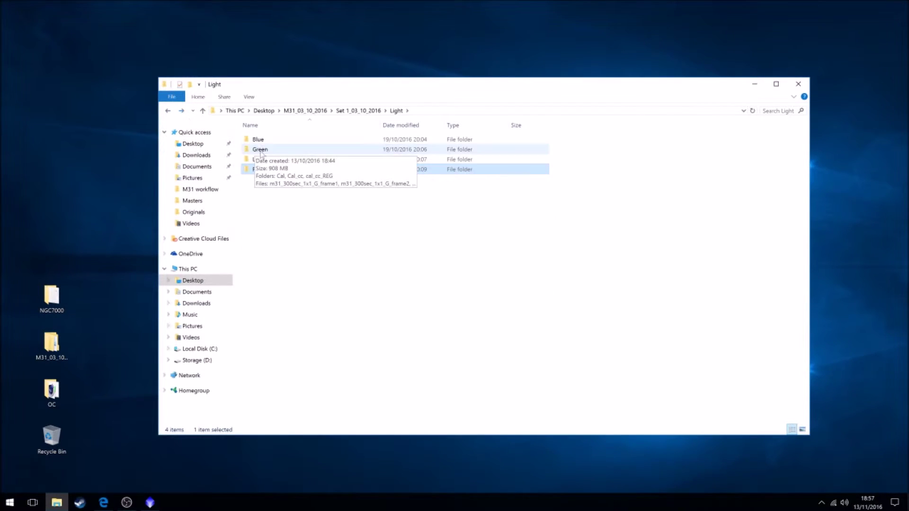
{"action": "double_click", "coordinate": [255, 150]}
{"action": "left_click", "coordinate": [168, 111]}
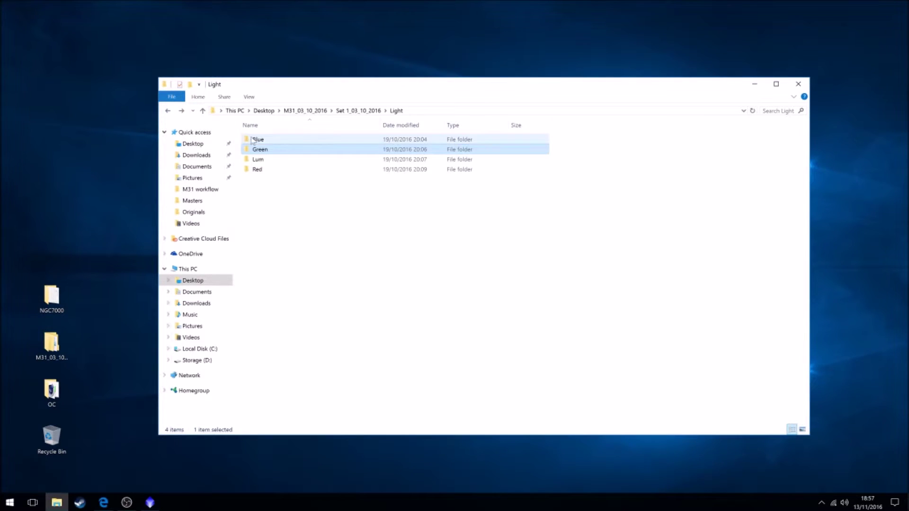
{"action": "double_click", "coordinate": [256, 139]}
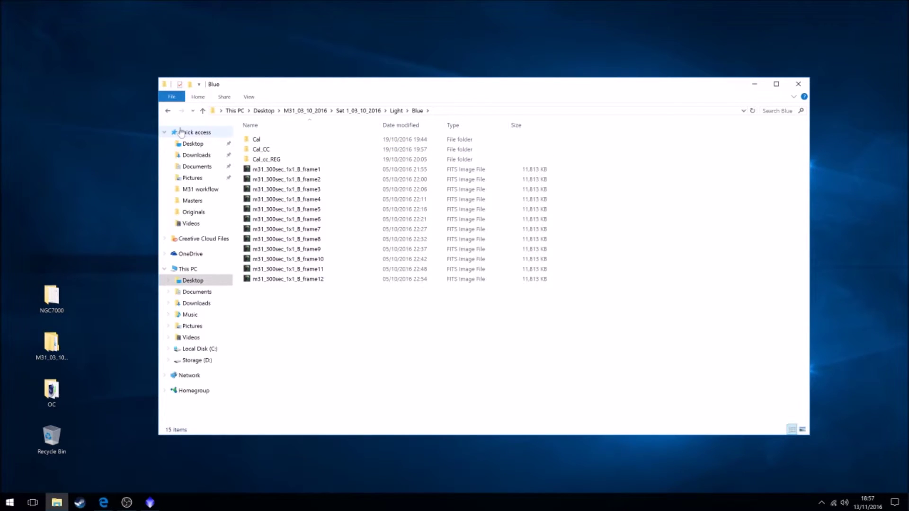
{"action": "left_click", "coordinate": [168, 111]}
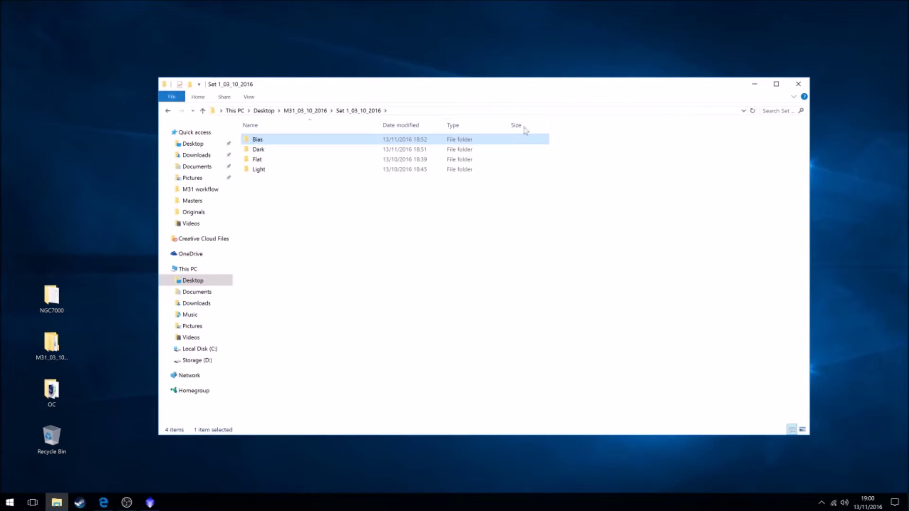
Step: Nudge the Explorer window slightly, then bring the empty PixInsight workspace to the front
{"action": "left_click_drag", "start_coordinate": [498, 92], "coordinate": [476, 100]}
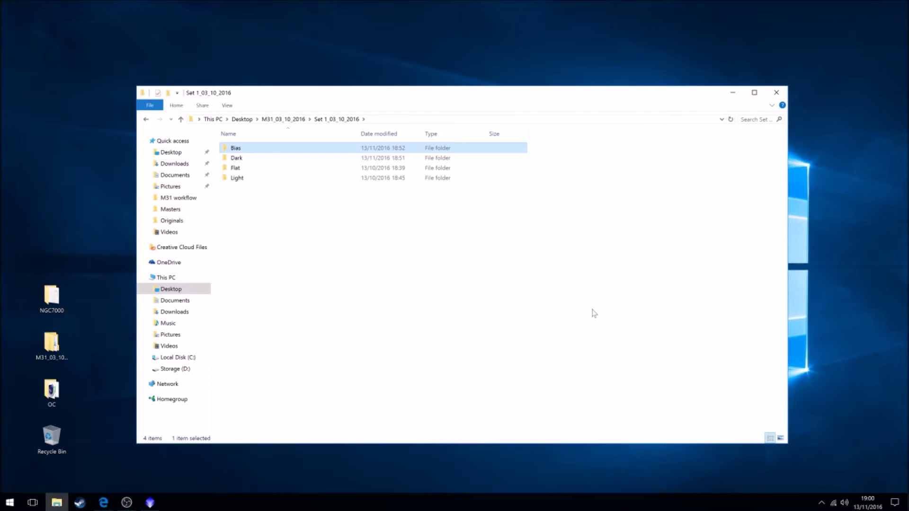
{"action": "left_click", "coordinate": [149, 502]}
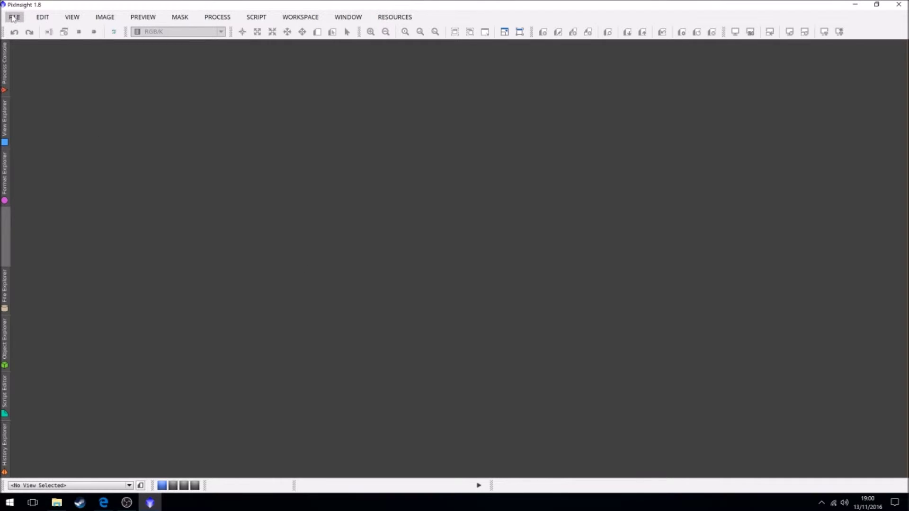
Step: Bring the capture folders back over PixInsight and view the Lum light frames, then return to Light
{"action": "left_click", "coordinate": [56, 502]}
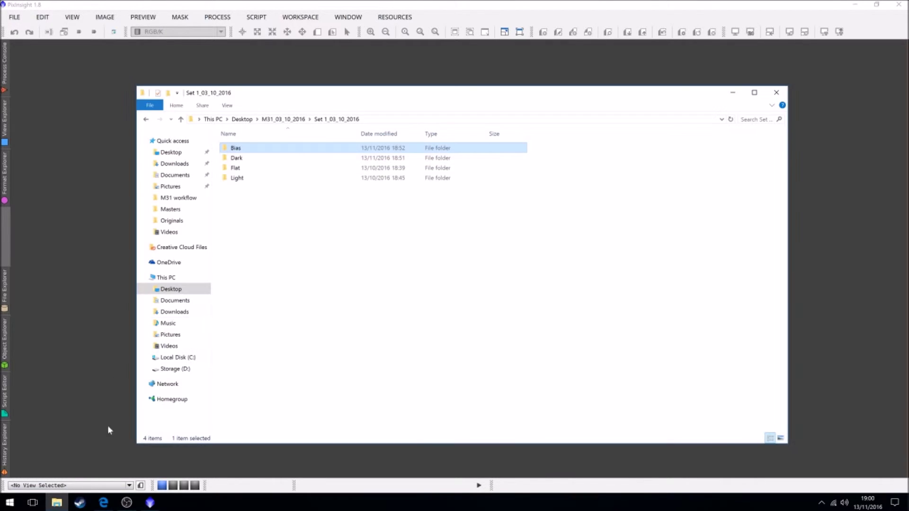
{"action": "double_click", "coordinate": [262, 178]}
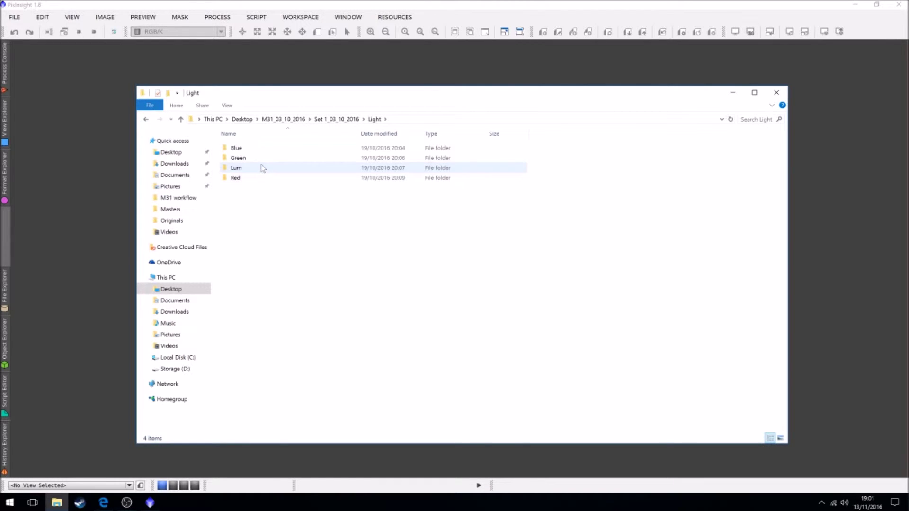
{"action": "double_click", "coordinate": [261, 168]}
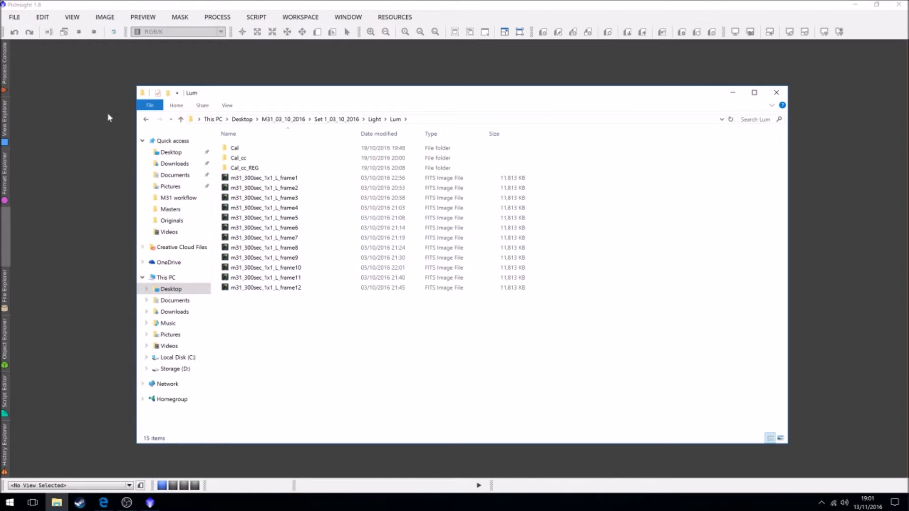
{"action": "left_click", "coordinate": [147, 120]}
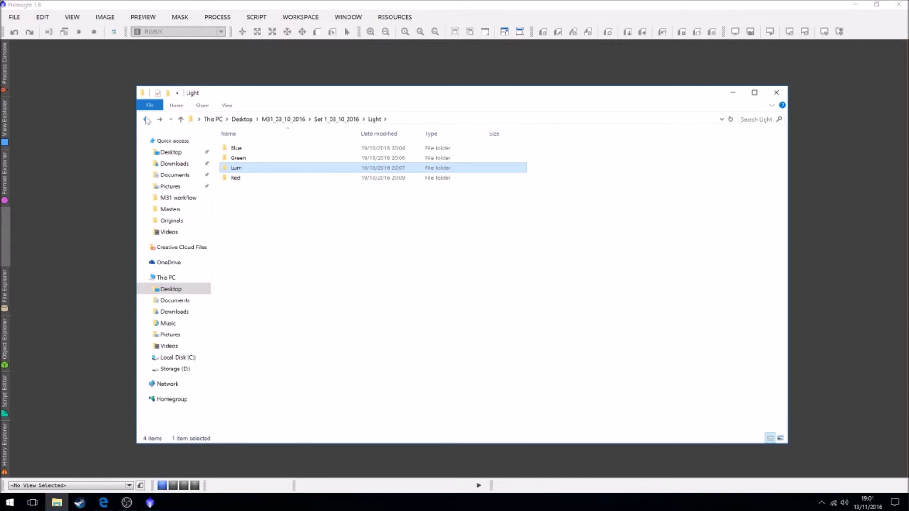
Step: Go back up to the Desktop and check the M31_03_10_2016 folder's size and contents in Properties
{"action": "left_click", "coordinate": [147, 120]}
{"action": "left_click", "coordinate": [147, 119]}
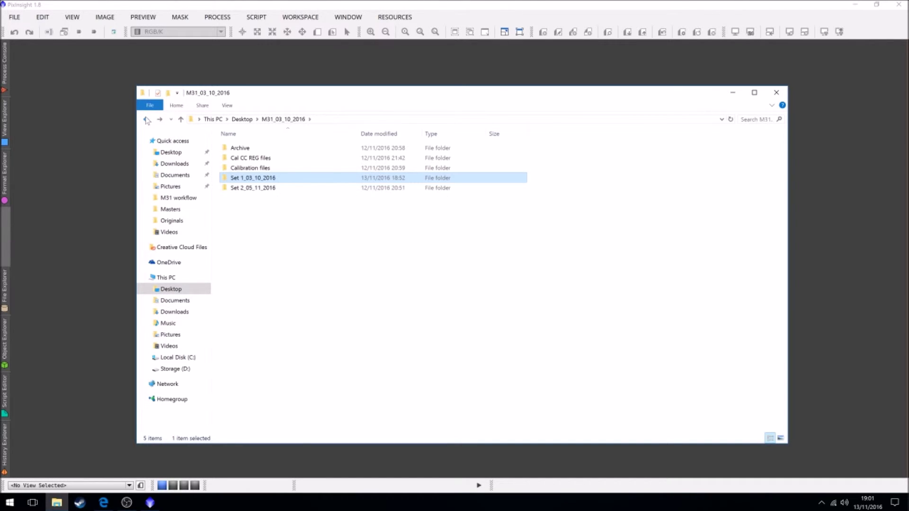
{"action": "left_click", "coordinate": [147, 119]}
{"action": "right_click", "coordinate": [234, 167]}
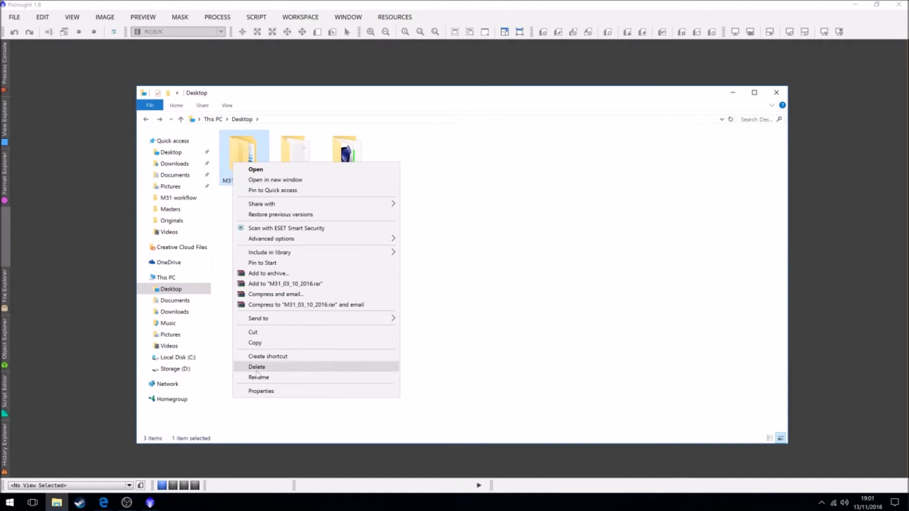
{"action": "left_click", "coordinate": [261, 391]}
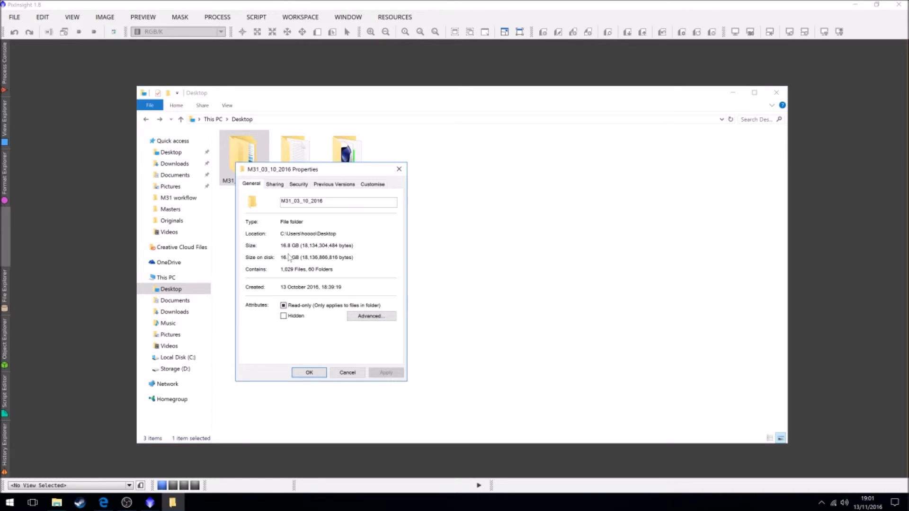
{"action": "left_click", "coordinate": [399, 169]}
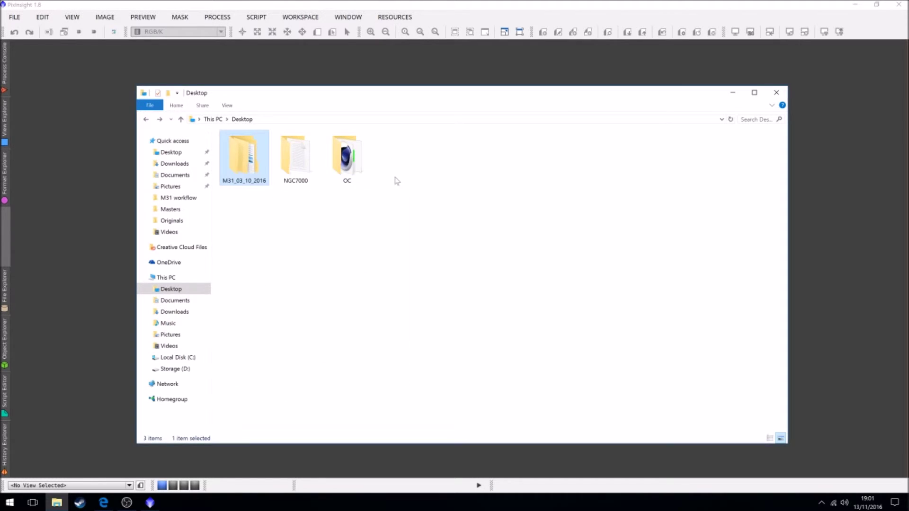
Step: Browse into M31_03_10_2016 > Set 1_03_10_2016 > Bias, then back to Set 1_03_10_2016
{"action": "double_click", "coordinate": [263, 163]}
{"action": "double_click", "coordinate": [260, 179]}
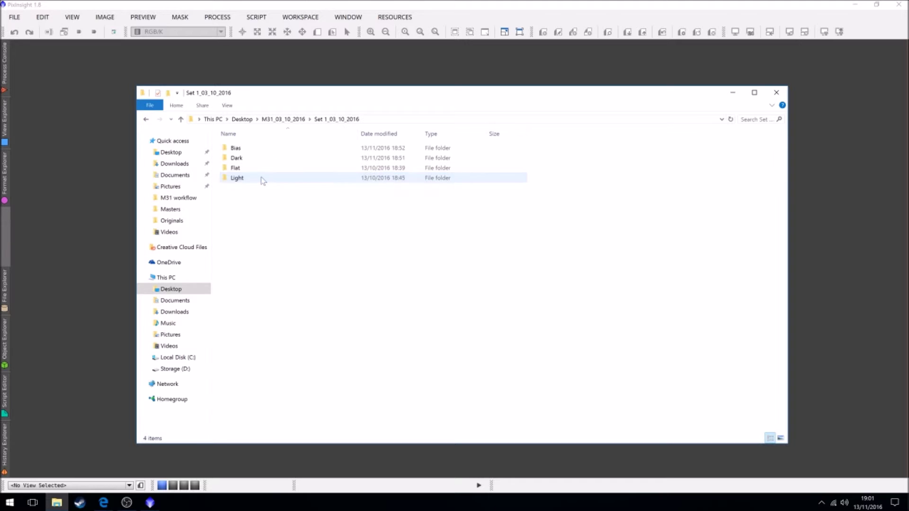
{"action": "double_click", "coordinate": [255, 150]}
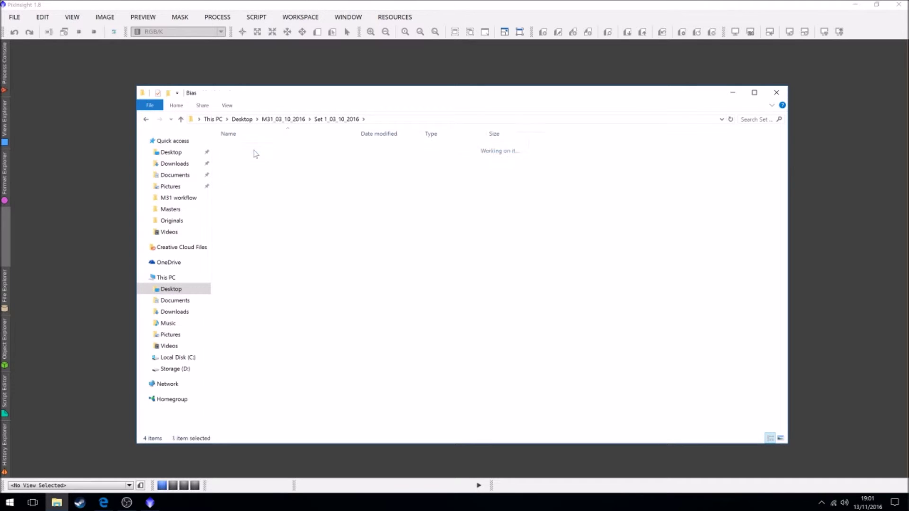
{"action": "left_click", "coordinate": [146, 119]}
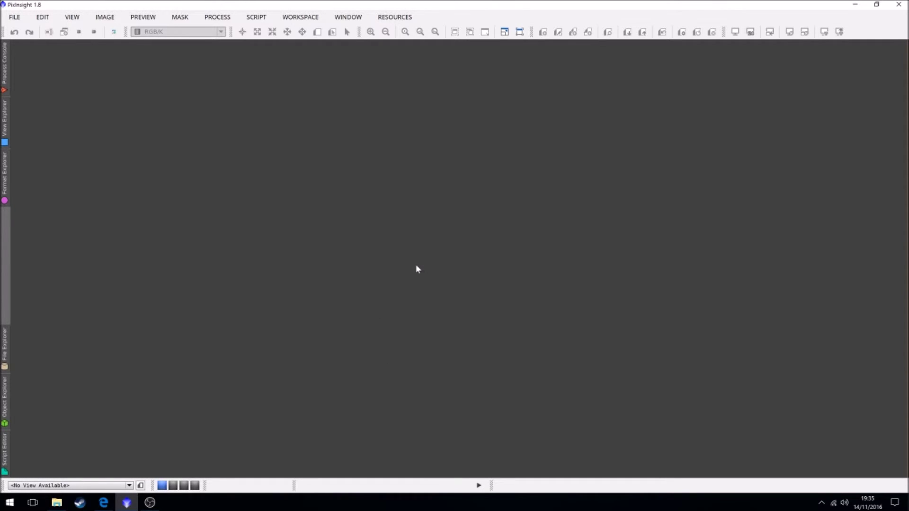
Step: In the empty PixInsight workspace, bring up the list of available scripts
{"action": "left_click", "coordinate": [259, 19]}
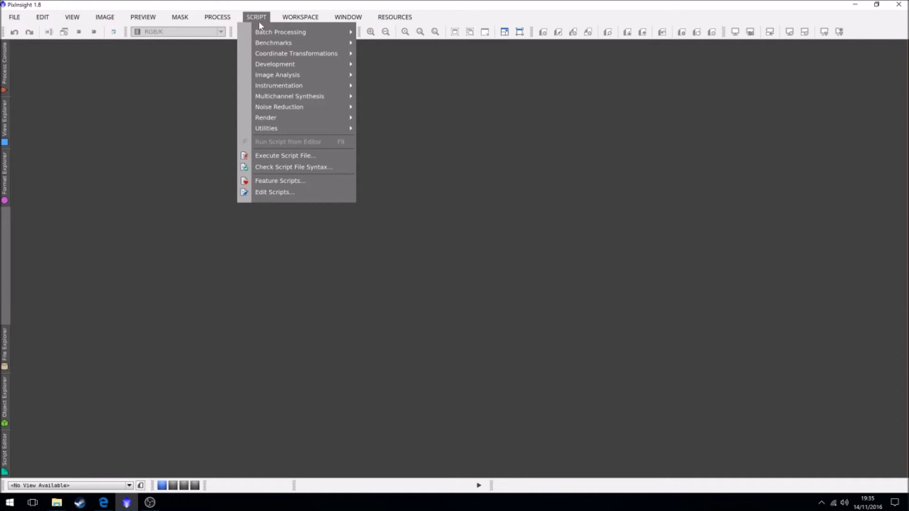
{"action": "mouse_move", "coordinate": [265, 34]}
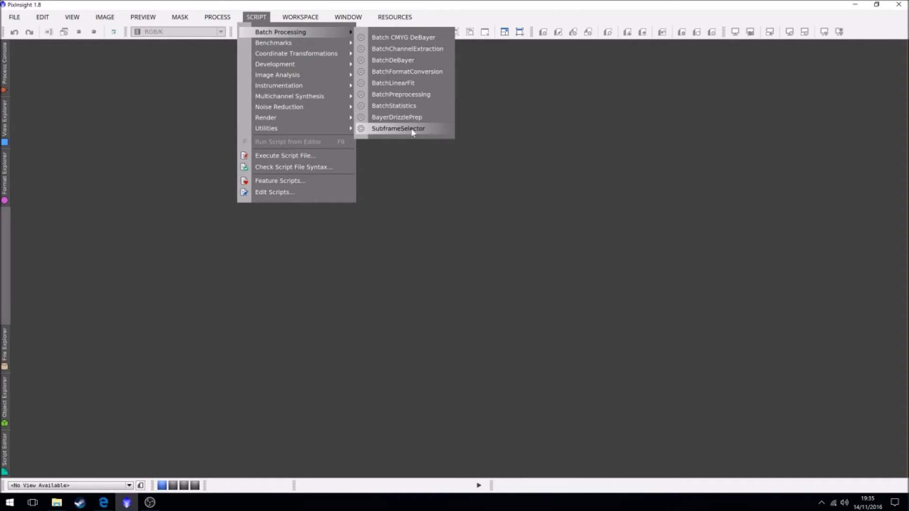
{"action": "left_click", "coordinate": [403, 97]}
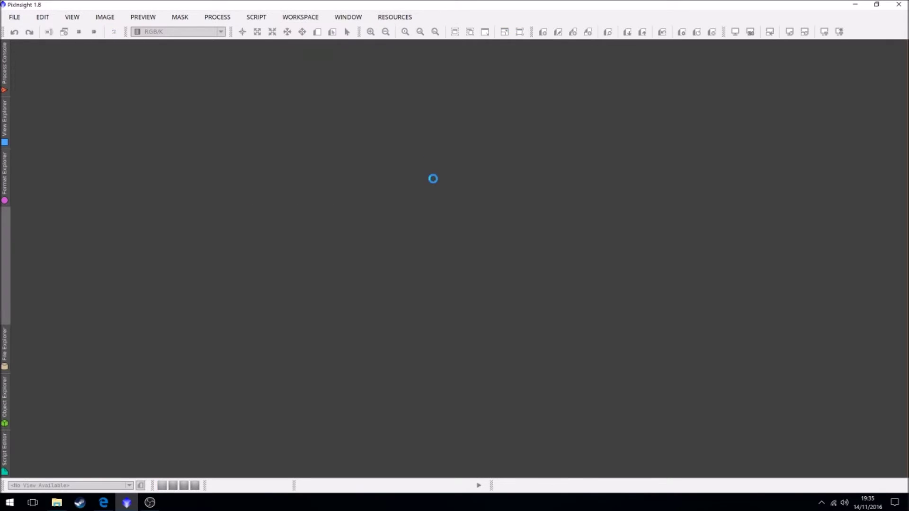
{"action": "mouse_move", "coordinate": [406, 132]}
{"action": "left_mouse_down"}
{"action": "mouse_move", "coordinate": [416, 145]}
{"action": "mouse_move", "coordinate": [407, 141]}
{"action": "left_mouse_up"}
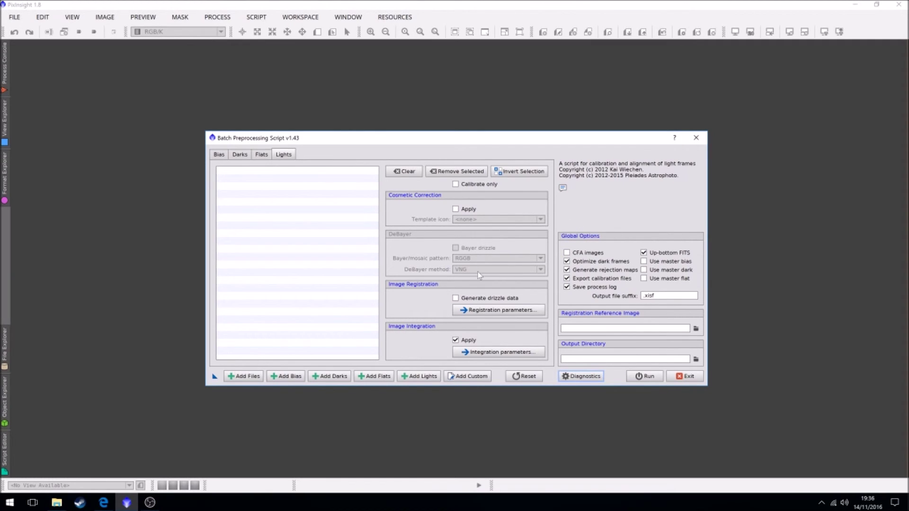
{"action": "left_click", "coordinate": [696, 138]}
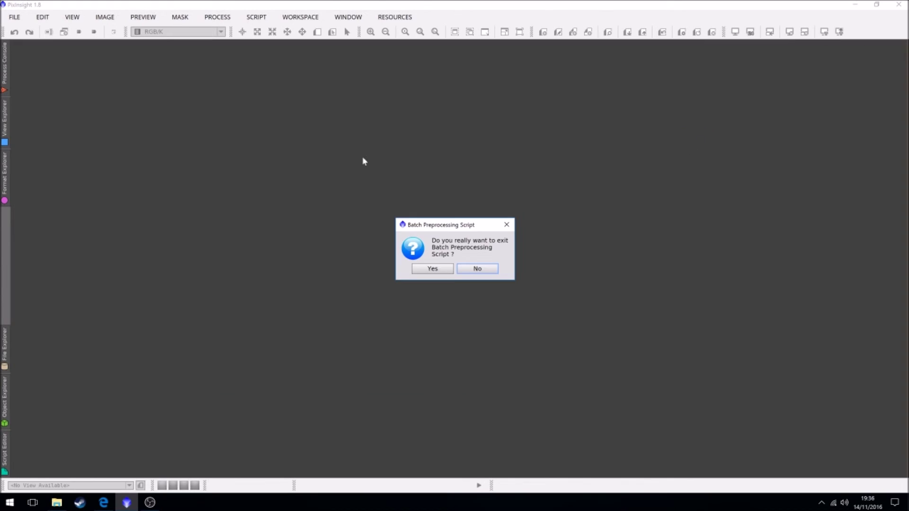
{"action": "left_click", "coordinate": [422, 268]}
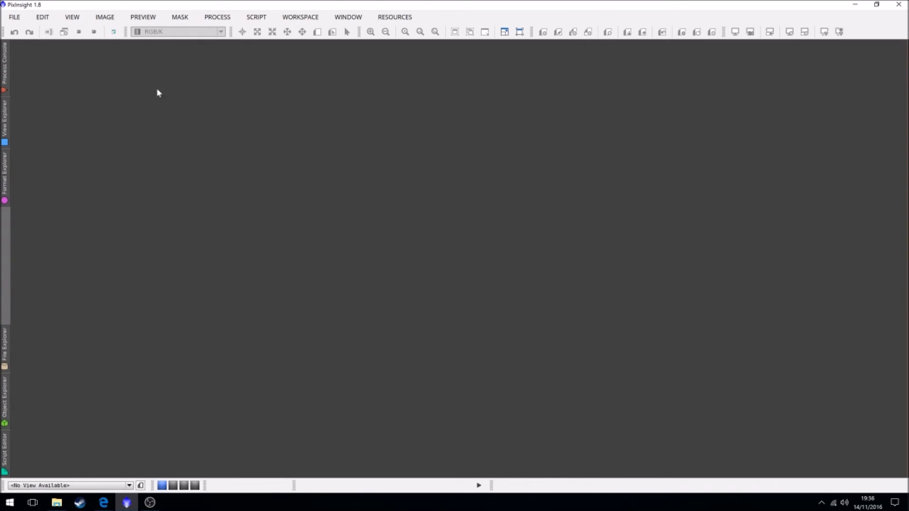